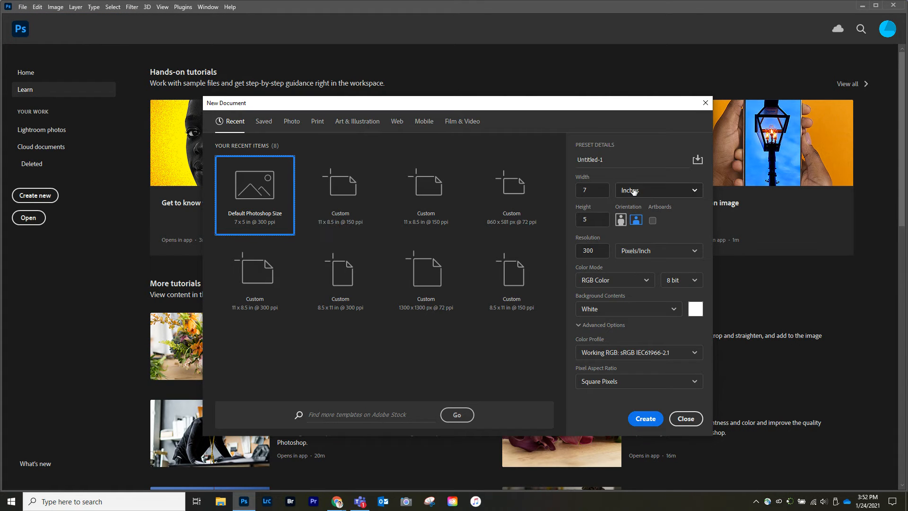
Create a new document 11 inches wide and 8.5 inches high at a resolution of 150 pixels per inch
{"action": "left_click", "coordinate": [627, 192]}
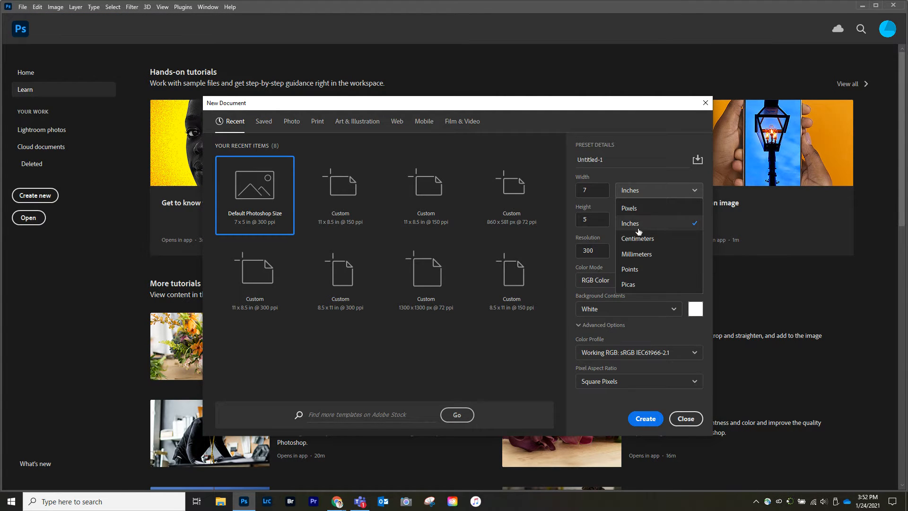
{"action": "left_click", "coordinate": [630, 224]}
{"action": "left_click", "coordinate": [596, 190]}
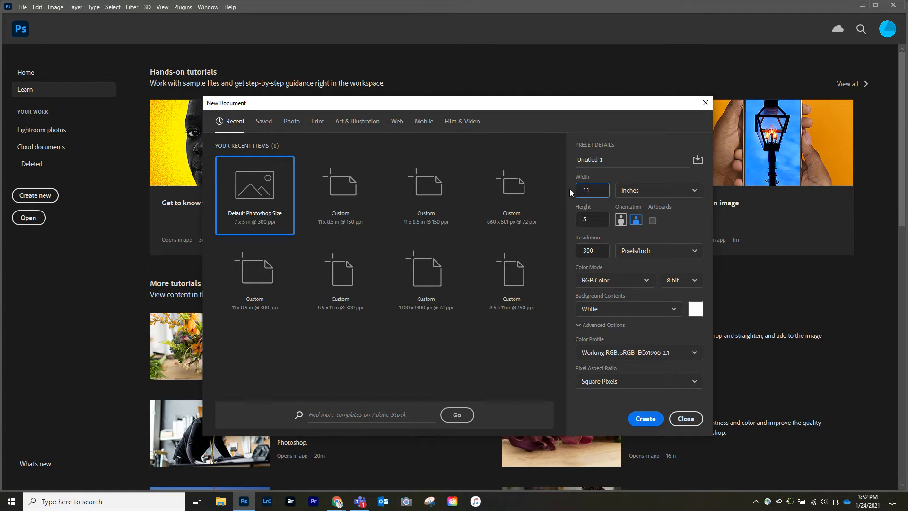
{"action": "left_click", "coordinate": [597, 220]}
{"action": "key", "text": "Tab"}
{"action": "left_click", "coordinate": [644, 419]}
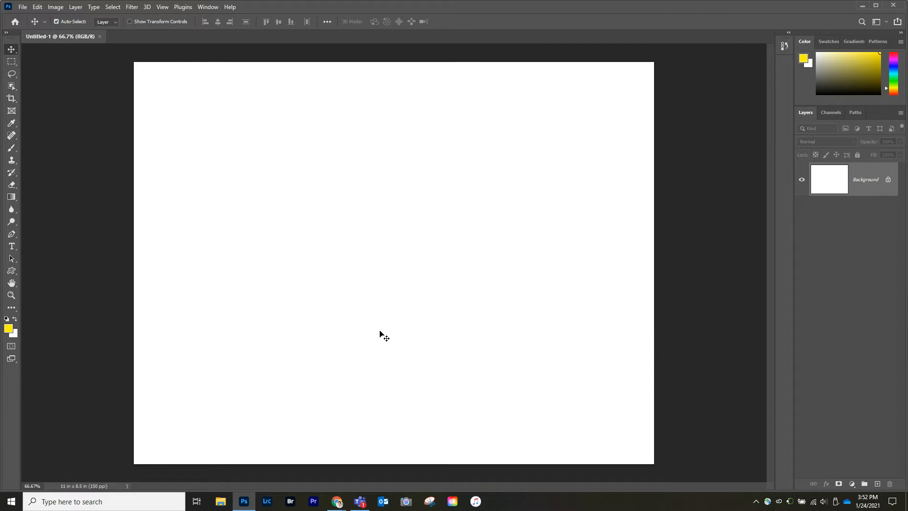
Place the photo IMG_1319 from the Photography Examples folder as an embedded image on the blank canvas
{"action": "left_click", "coordinate": [22, 7]}
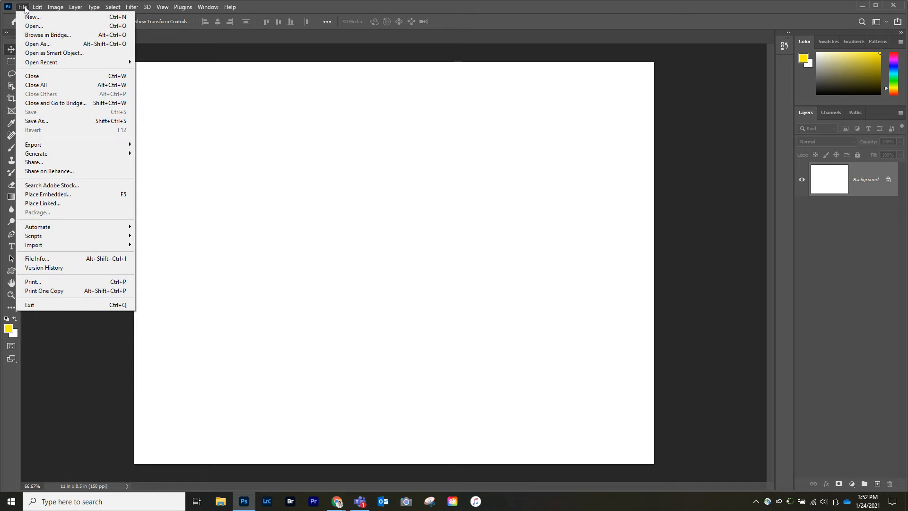
{"action": "left_click", "coordinate": [56, 194]}
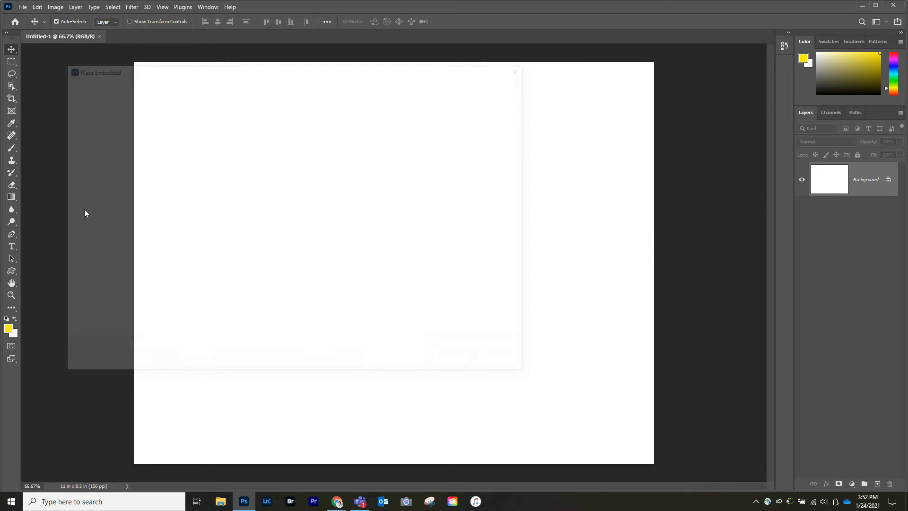
{"action": "scroll", "coordinate": [113, 186], "scroll_direction": "up", "scroll_amount": 2}
{"action": "scroll", "coordinate": [112, 185], "scroll_direction": "up", "scroll_amount": 3}
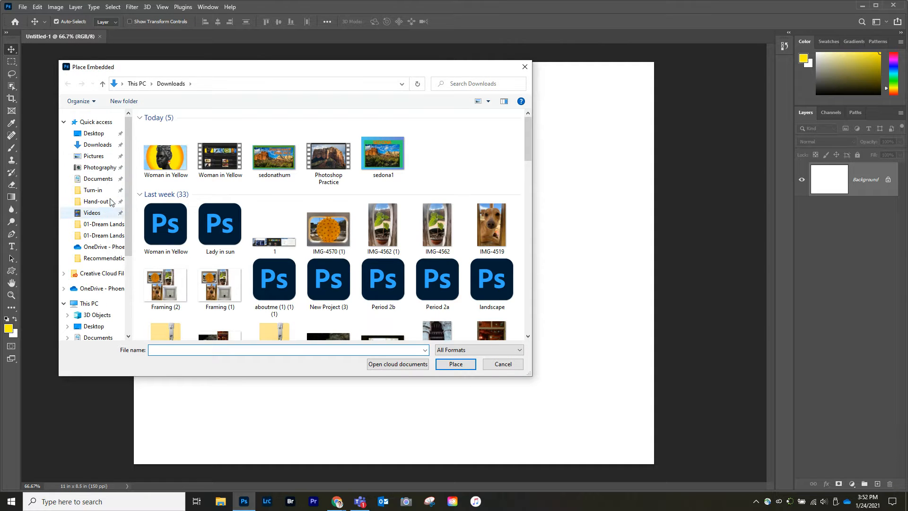
{"action": "left_click", "coordinate": [101, 168]}
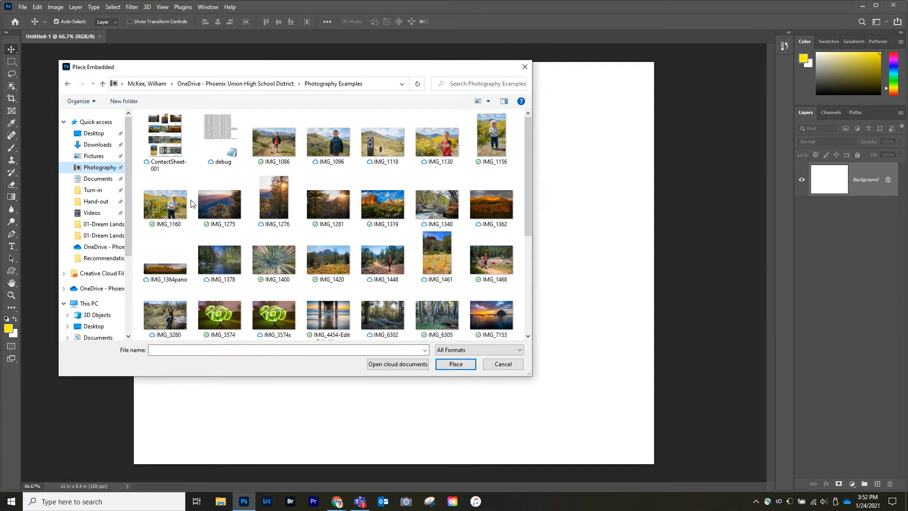
{"action": "left_click", "coordinate": [384, 208]}
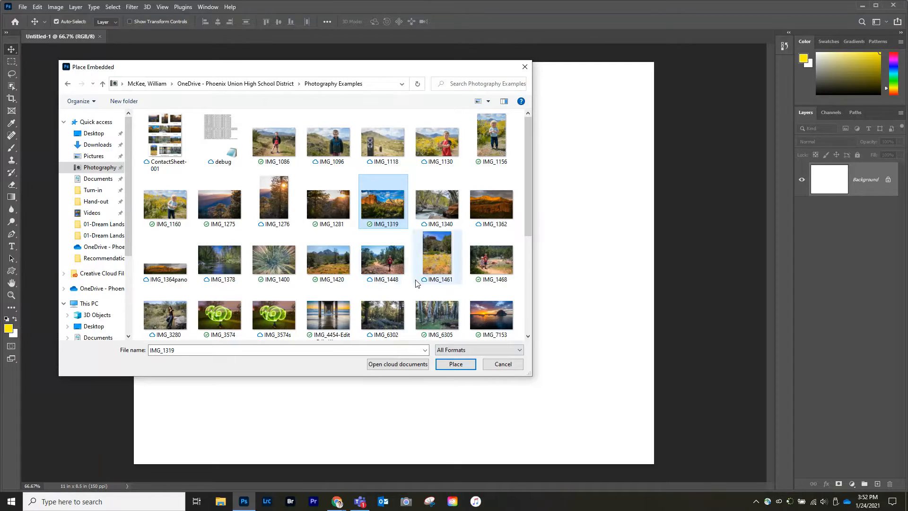
{"action": "left_click", "coordinate": [455, 364]}
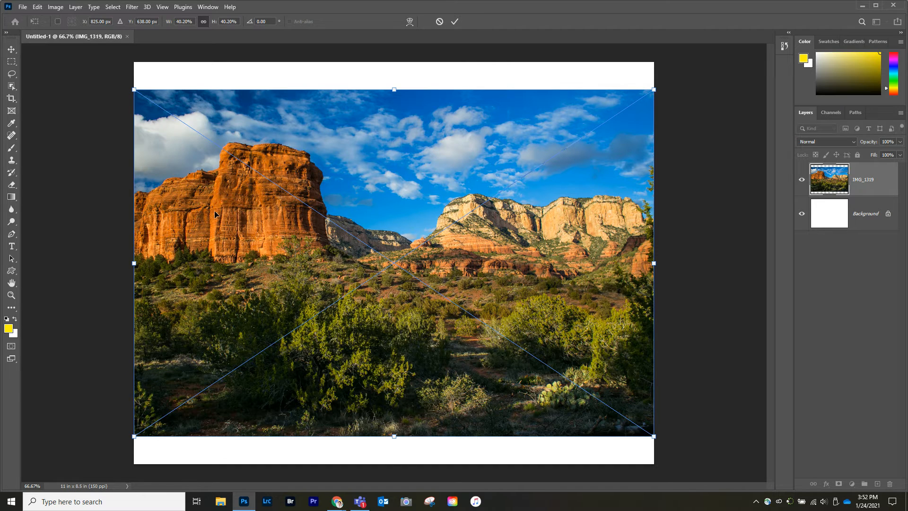
Scale the red rock photo down to about half the canvas width, fitted into the canvas's upper-left corner
{"action": "left_click_drag", "start_coordinate": [215, 214], "coordinate": [215, 177]}
{"action": "left_click_drag", "start_coordinate": [654, 409], "coordinate": [409, 266]}
{"action": "key", "text": "Return"}
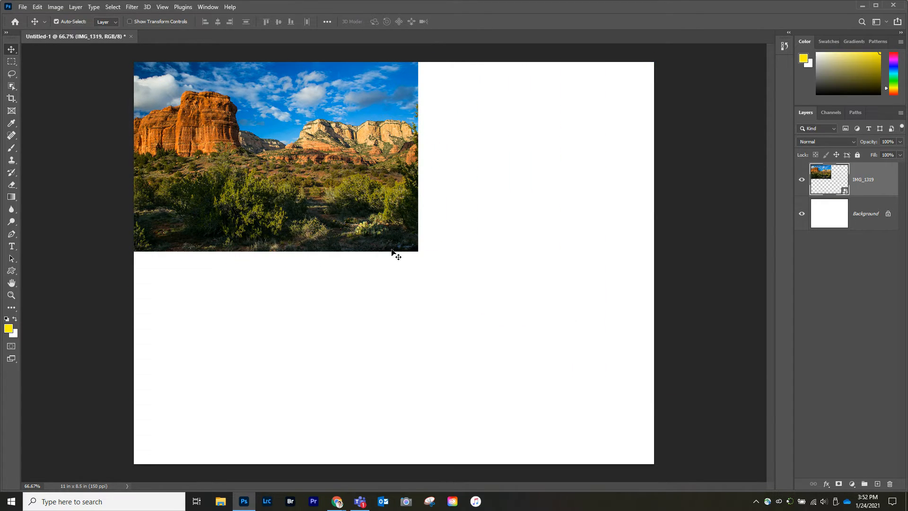
{"action": "left_click", "coordinate": [23, 7]}
{"action": "left_click", "coordinate": [28, 27]}
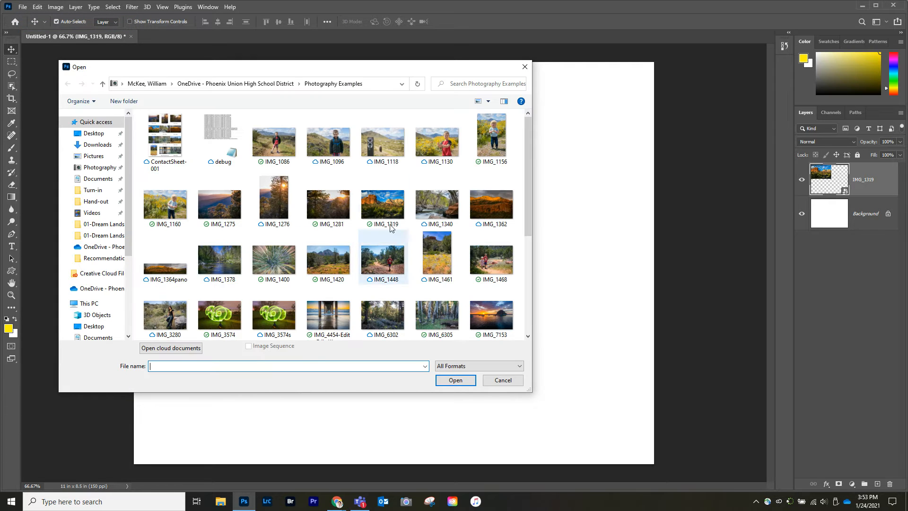
{"action": "double_click", "coordinate": [220, 208]}
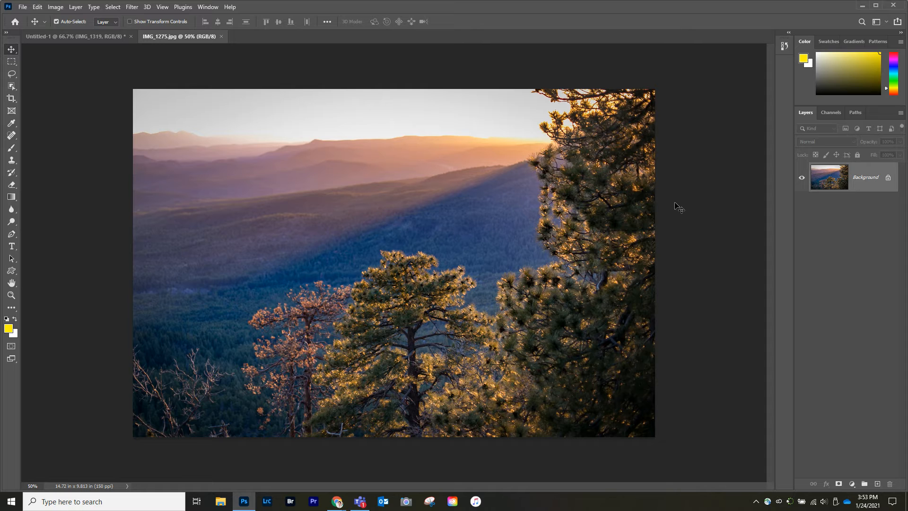
{"action": "left_click", "coordinate": [888, 180]}
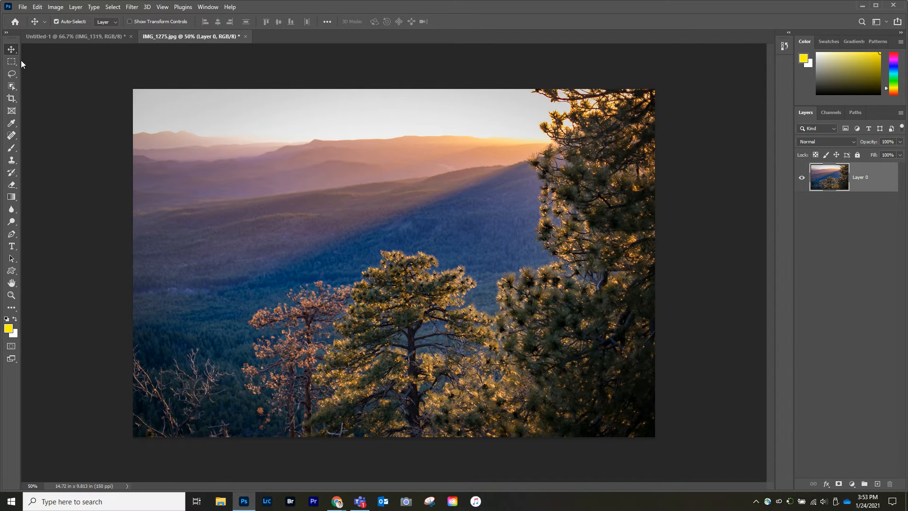
{"action": "left_click_drag", "start_coordinate": [185, 128], "coordinate": [138, 97]}
{"action": "left_click_drag", "start_coordinate": [263, 249], "coordinate": [614, 292]}
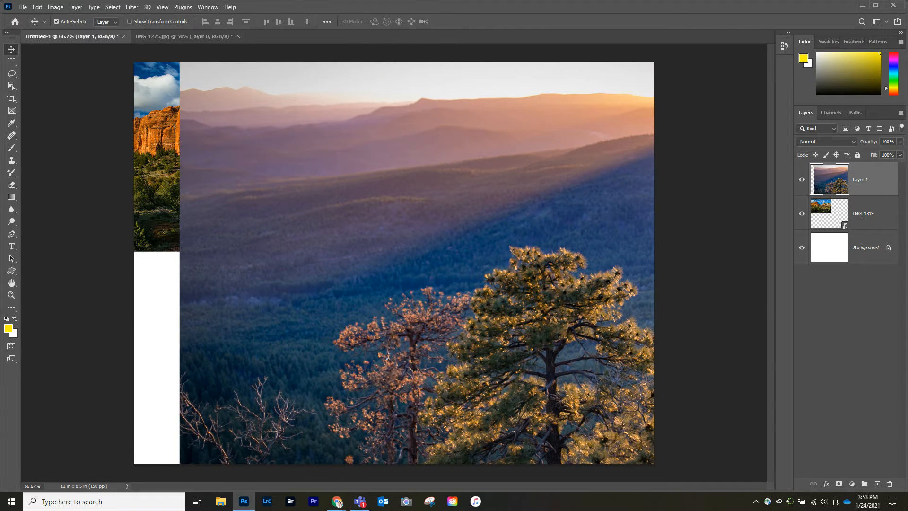
{"action": "left_click", "coordinate": [890, 484]}
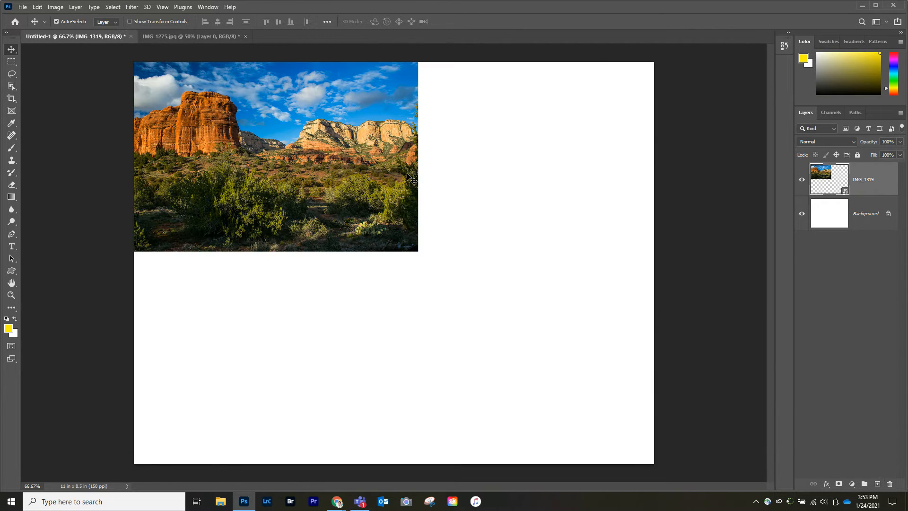
Place IMG_1275 as an embedded image, scale it down and fit it beside the red rock photo in the canvas's upper-right area
{"action": "left_click", "coordinate": [23, 8]}
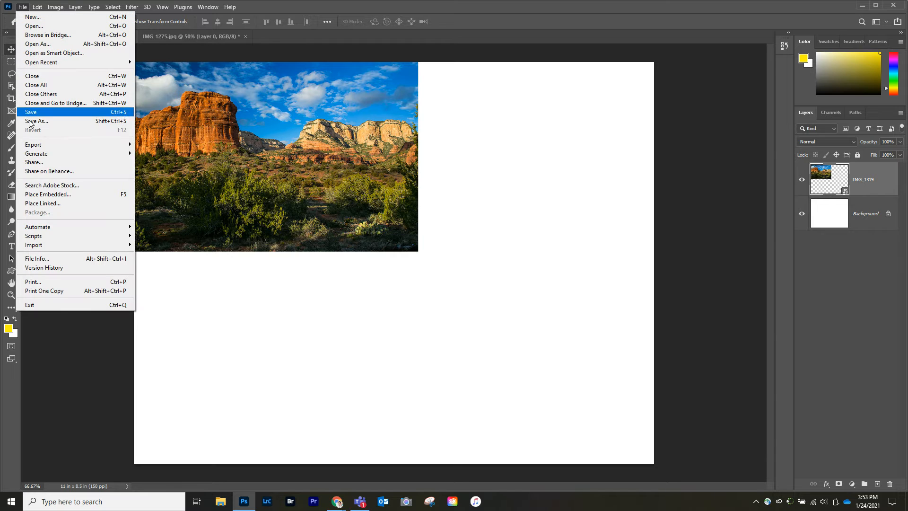
{"action": "left_click", "coordinate": [34, 194]}
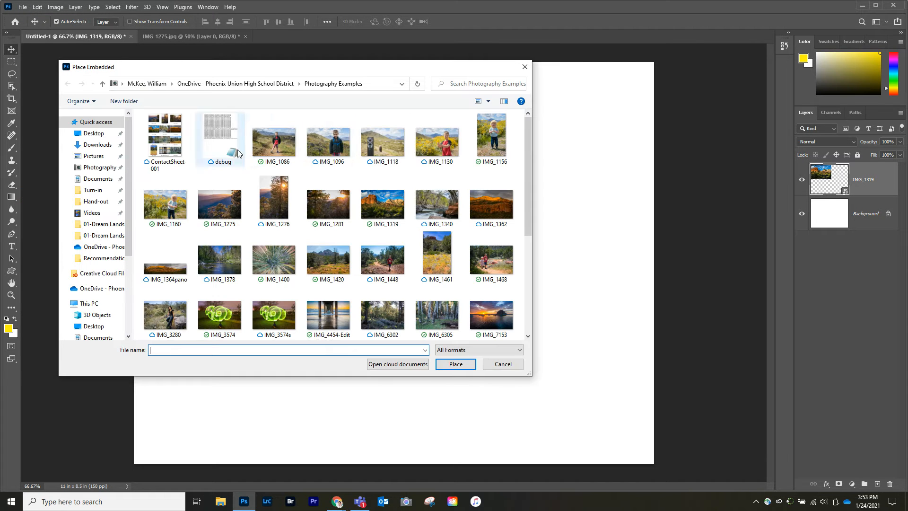
{"action": "left_click", "coordinate": [221, 208]}
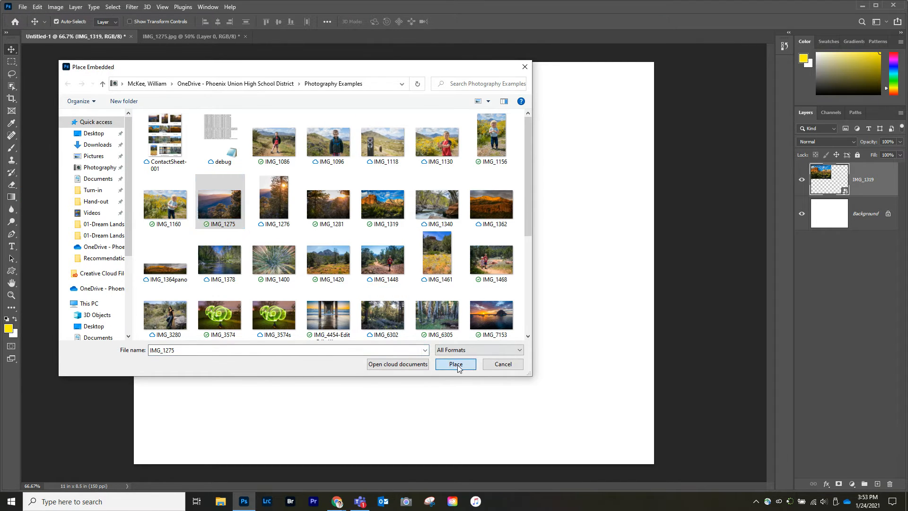
{"action": "left_click", "coordinate": [456, 364]}
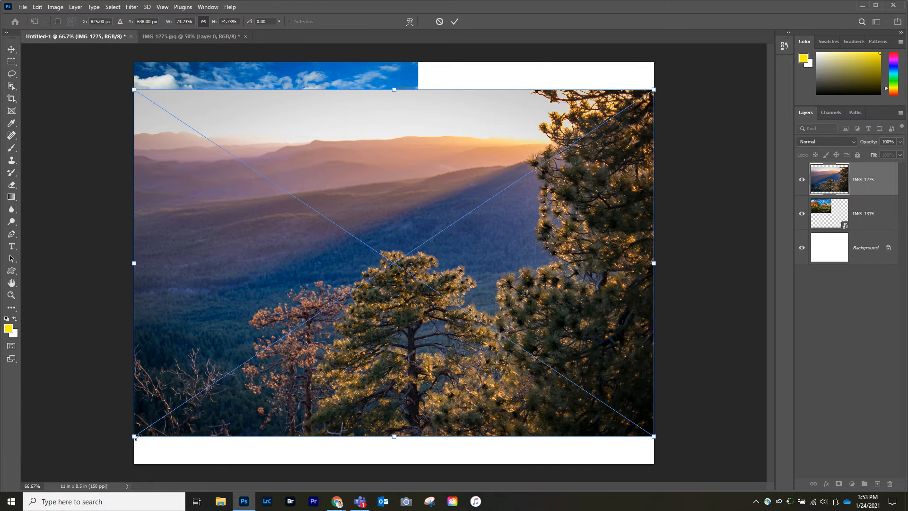
{"action": "left_click_drag", "start_coordinate": [134, 437], "coordinate": [360, 302]}
{"action": "key", "text": "Return"}
{"action": "left_click_drag", "start_coordinate": [388, 235], "coordinate": [456, 203]}
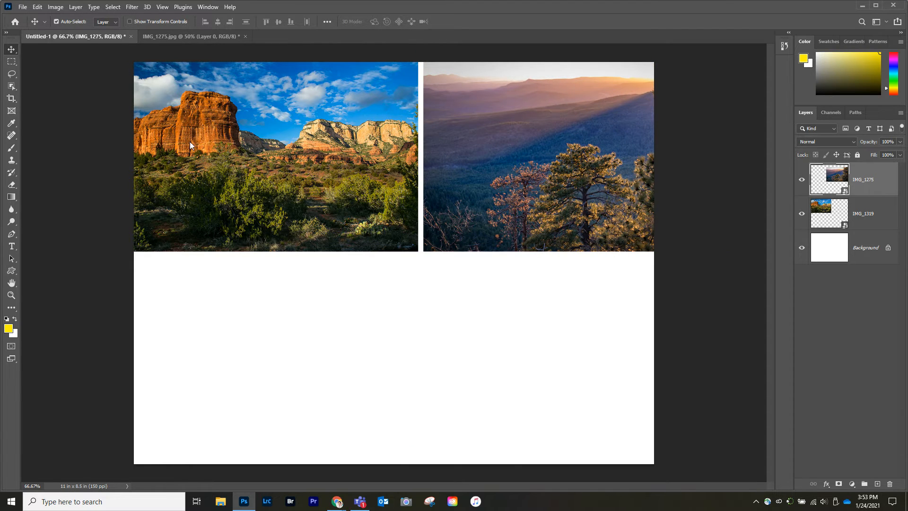
Place IMG_4454-Edit-Edit (1) as an embedded image and scale the pier photo to about 34% in the canvas's lower-right area
{"action": "left_click", "coordinate": [26, 7]}
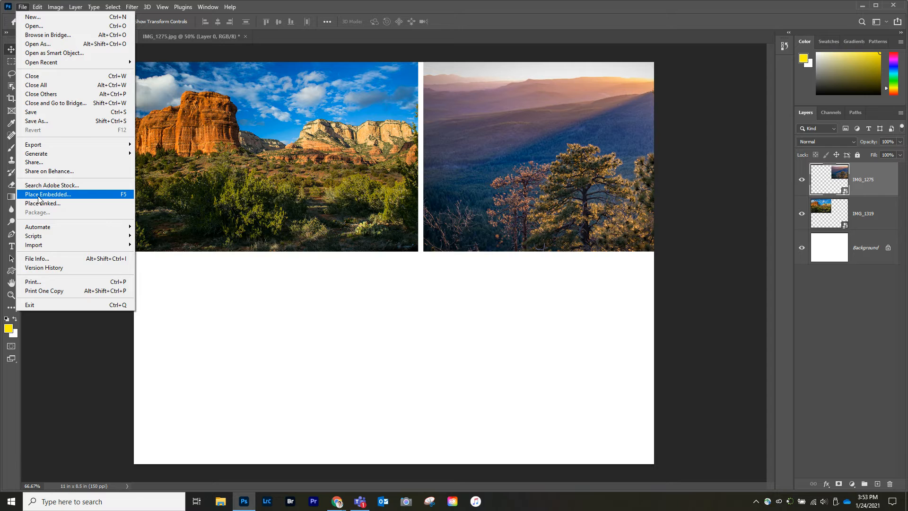
{"action": "left_click", "coordinate": [53, 195]}
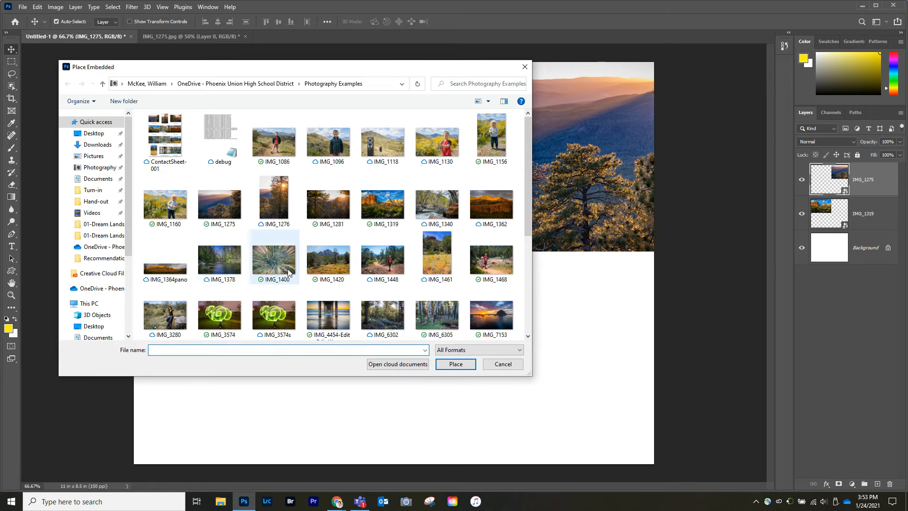
{"action": "scroll", "coordinate": [378, 244], "scroll_direction": "down", "scroll_amount": 3}
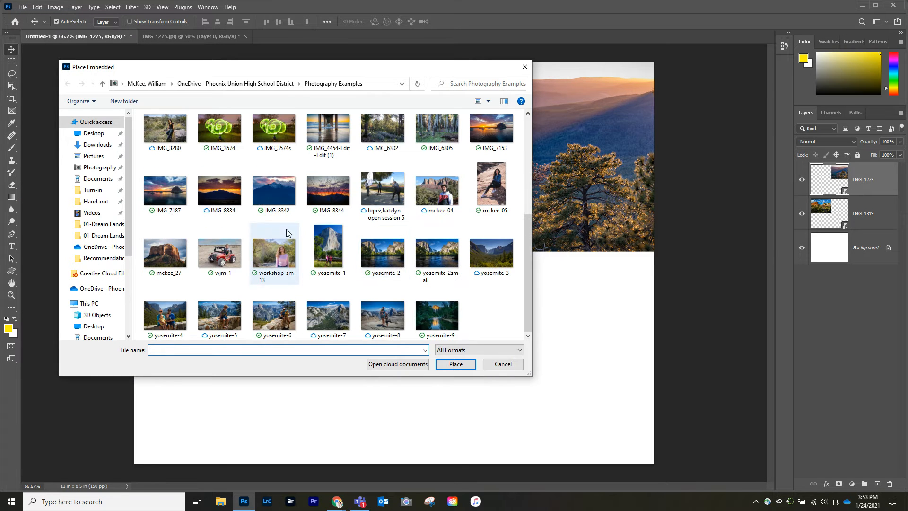
{"action": "left_click", "coordinate": [337, 129]}
{"action": "left_click", "coordinate": [455, 364]}
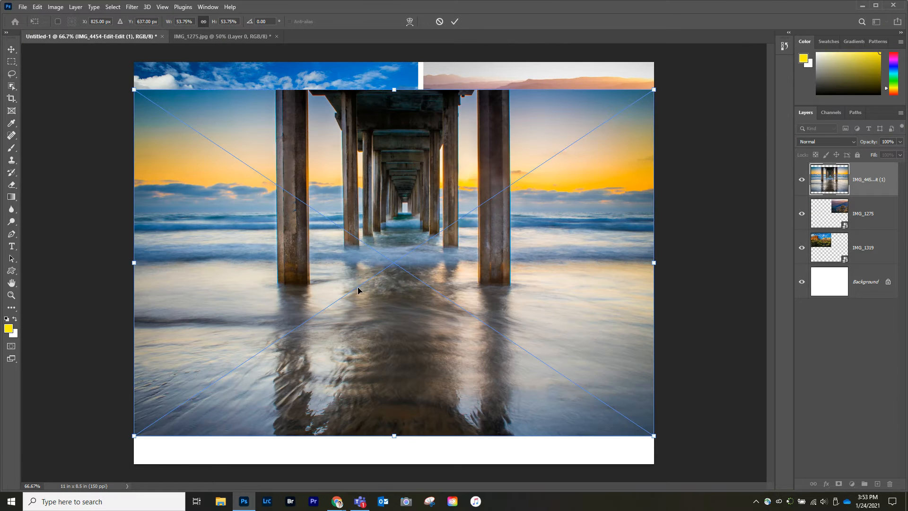
{"action": "left_click_drag", "start_coordinate": [358, 286], "coordinate": [362, 326]}
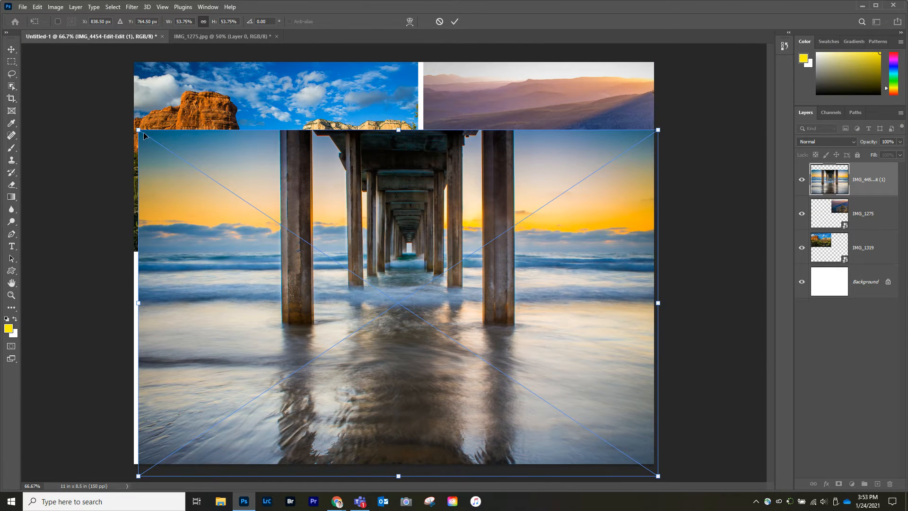
{"action": "left_click_drag", "start_coordinate": [139, 129], "coordinate": [314, 289]}
{"action": "key", "text": "Return"}
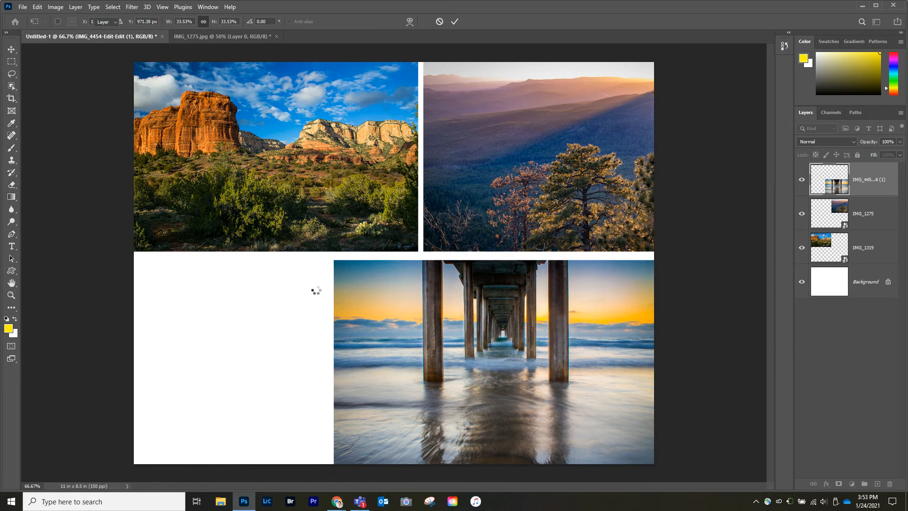
Place yosemite-2 as an embedded image and scale it to about 34% in the canvas's lower-left area
{"action": "left_click", "coordinate": [22, 8]}
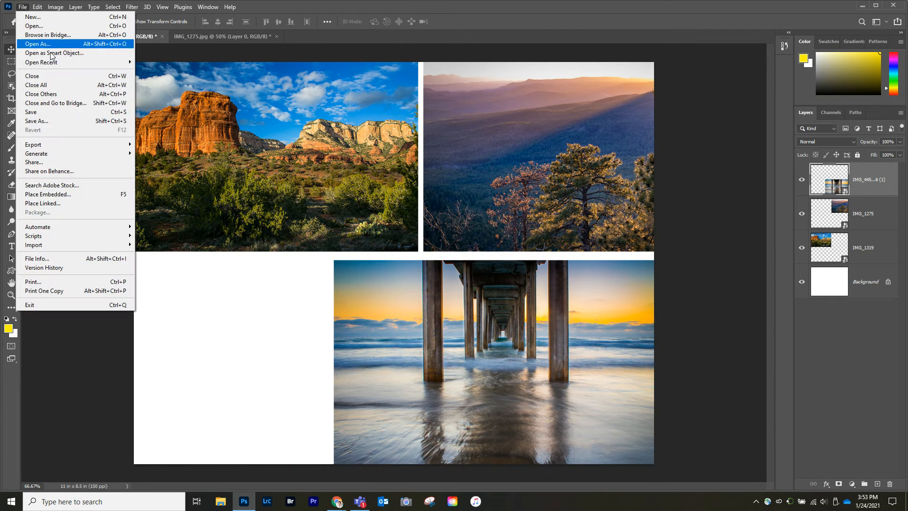
{"action": "left_click", "coordinate": [50, 196]}
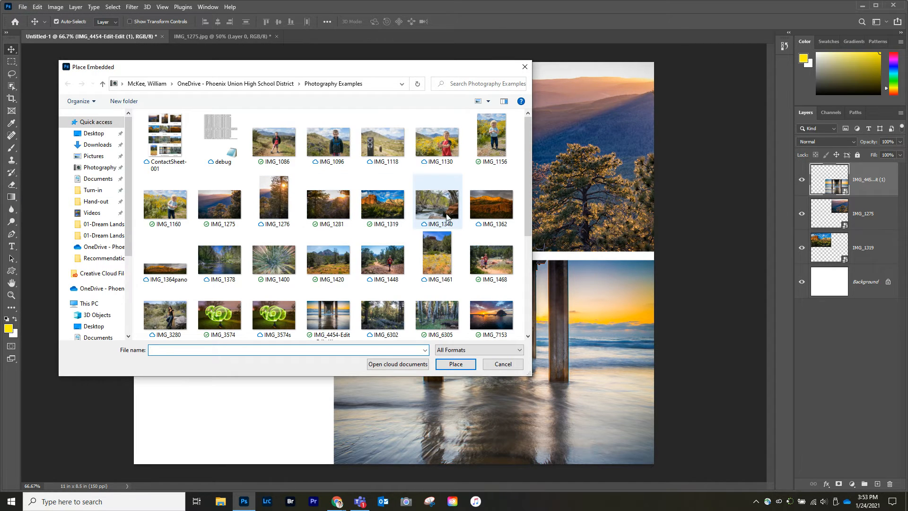
{"action": "scroll", "coordinate": [400, 221], "scroll_direction": "down", "scroll_amount": 3}
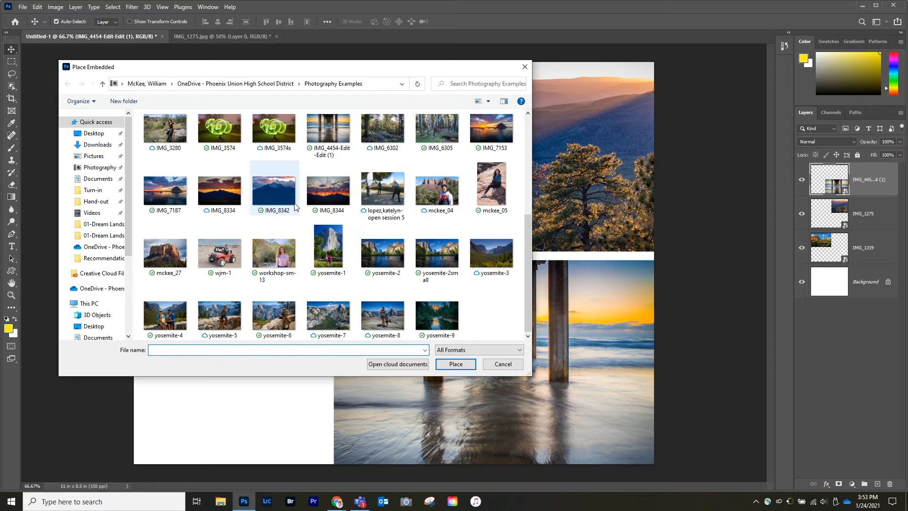
{"action": "left_click", "coordinate": [396, 258]}
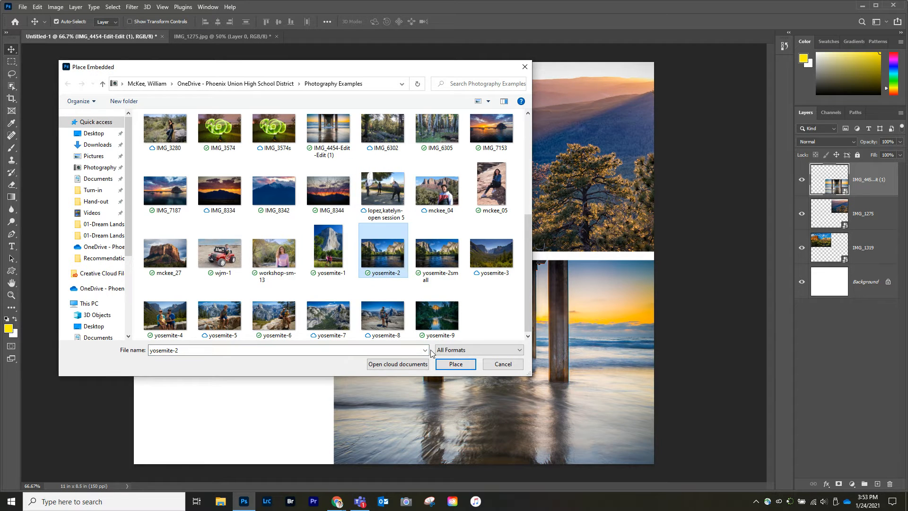
{"action": "left_click", "coordinate": [456, 364]}
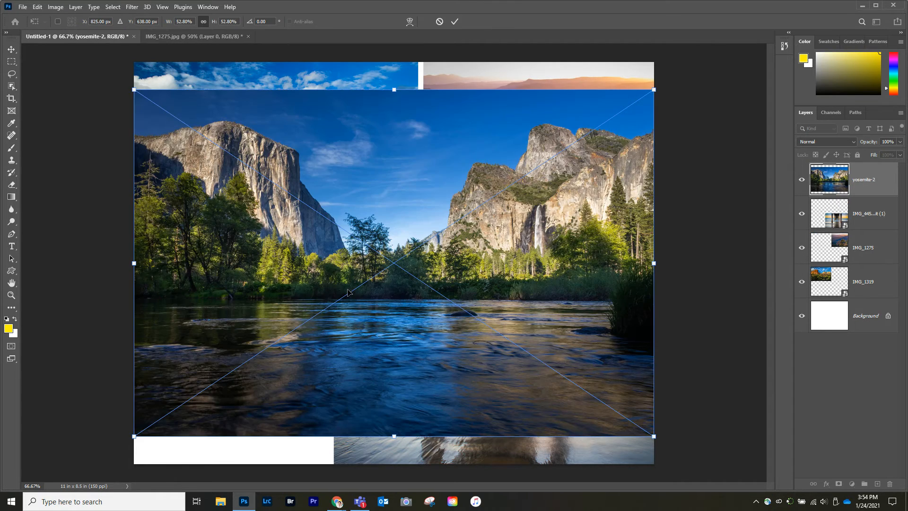
{"action": "left_click_drag", "start_coordinate": [290, 312], "coordinate": [296, 343]}
{"action": "left_click_drag", "start_coordinate": [311, 291], "coordinate": [290, 297]}
{"action": "left_click_drag", "start_coordinate": [646, 137], "coordinate": [453, 260]}
{"action": "key", "text": "Return"}
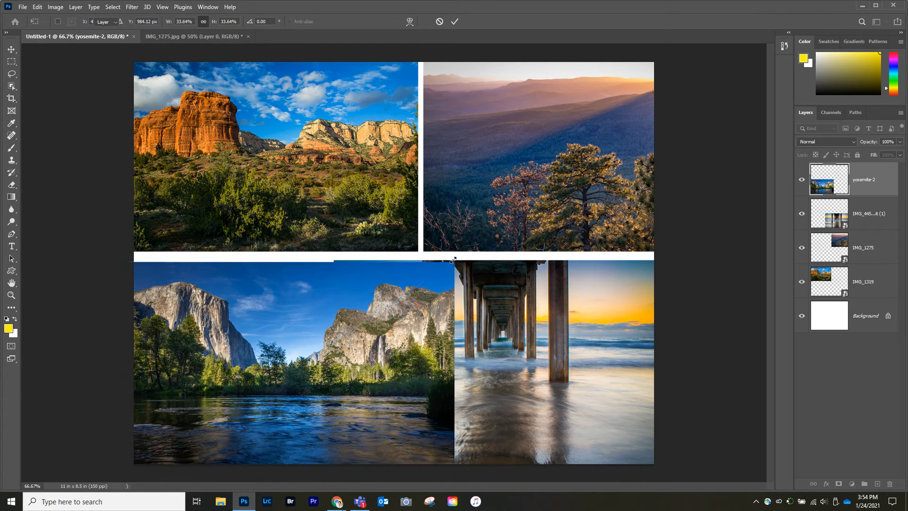
Slide the yosemite-2 and pier photos apart horizontally, leaving a narrow white gap between them and below the upper row
{"action": "left_click_drag", "start_coordinate": [267, 339], "coordinate": [240, 335]}
{"action": "left_click_drag", "start_coordinate": [516, 348], "coordinate": [557, 345]}
{"action": "left_click_drag", "start_coordinate": [322, 341], "coordinate": [299, 339]}
{"action": "left_click_drag", "start_coordinate": [432, 344], "coordinate": [461, 344]}
{"action": "left_click_drag", "start_coordinate": [358, 332], "coordinate": [353, 330]}
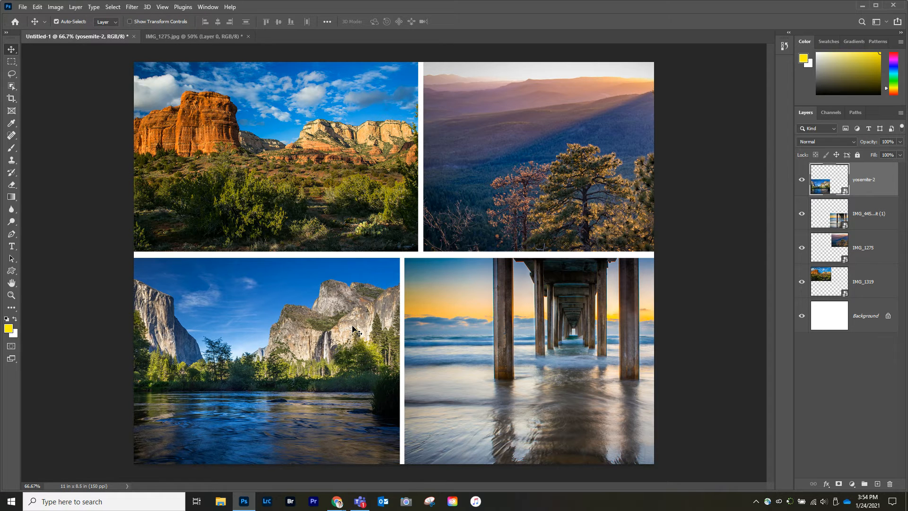
Scale the pier photo down with Free Transform, keeping its upper-left corner in place
{"action": "left_click", "coordinate": [464, 322]}
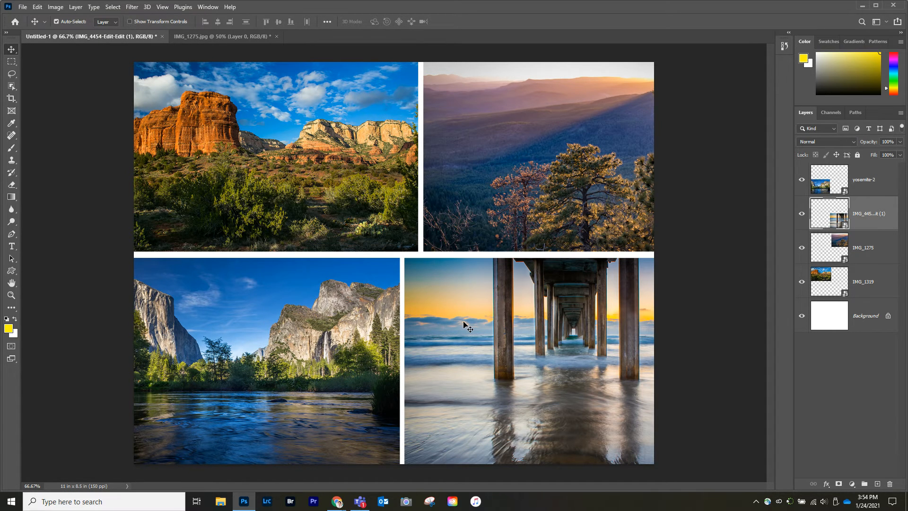
{"action": "key", "text": "ctrl+t"}
{"action": "left_click_drag", "start_coordinate": [727, 472], "coordinate": [665, 432]}
{"action": "key", "text": "Return"}
Scale the yosemite-2 photo down proportionally from its lower-left corner until it sits just inside the canvas's left edge
{"action": "left_click", "coordinate": [249, 388], "text": "ctrl"}
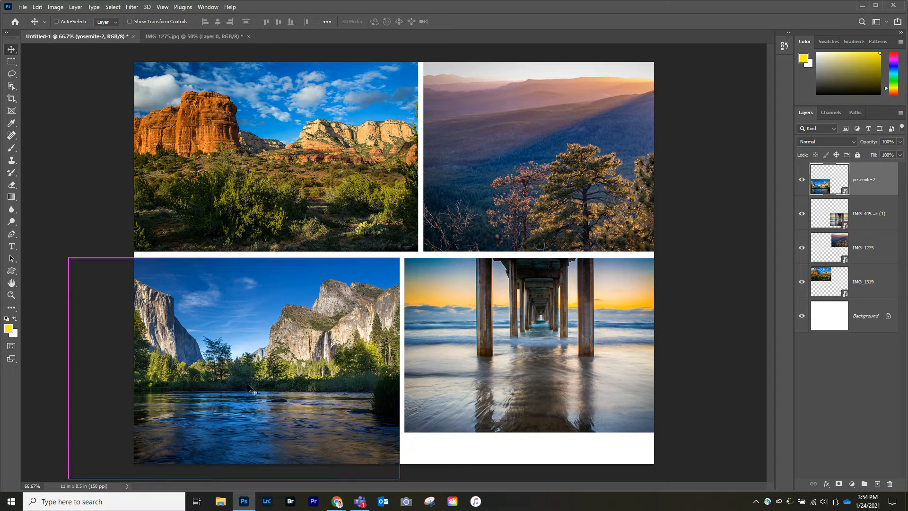
{"action": "key", "text": "ctrl+t"}
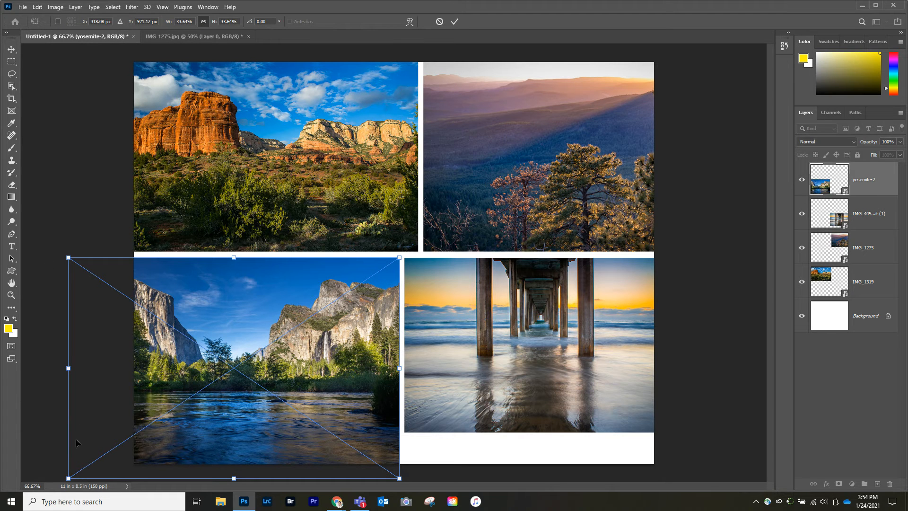
{"action": "key", "text": "Return"}
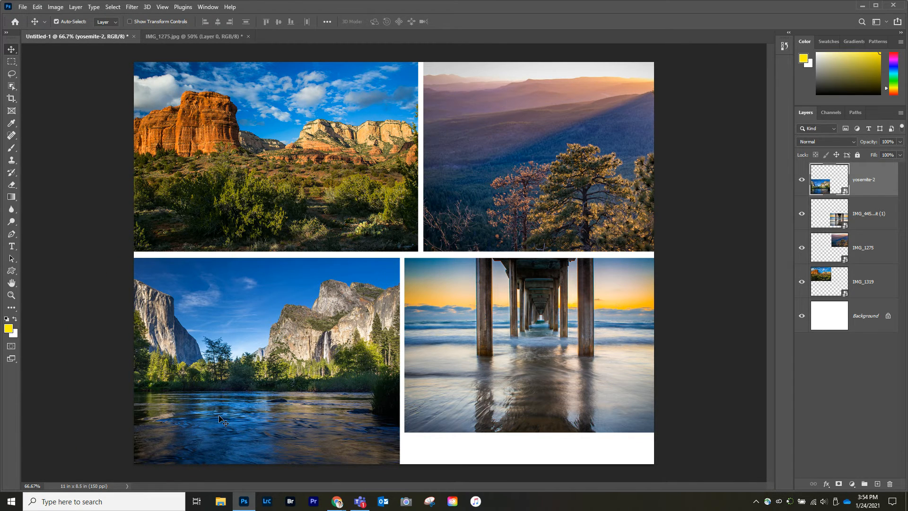
{"action": "left_click", "coordinate": [39, 8]}
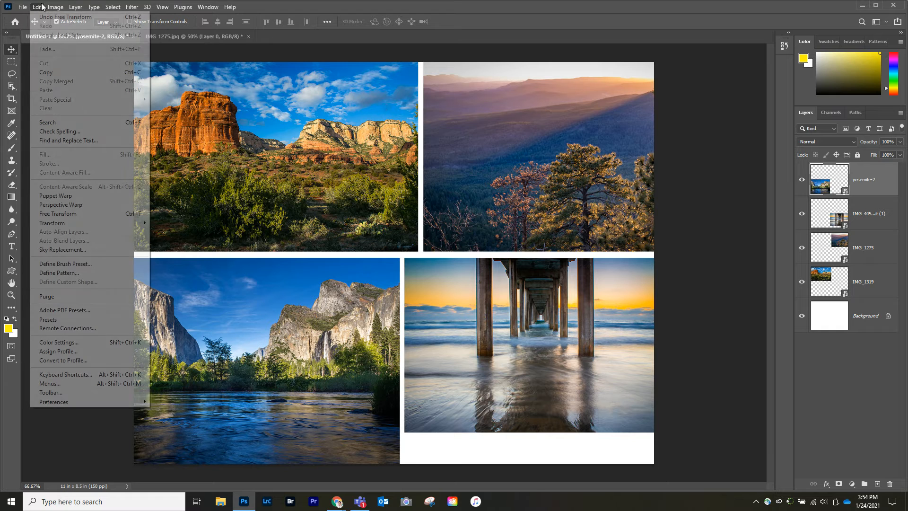
{"action": "mouse_move", "coordinate": [46, 227]}
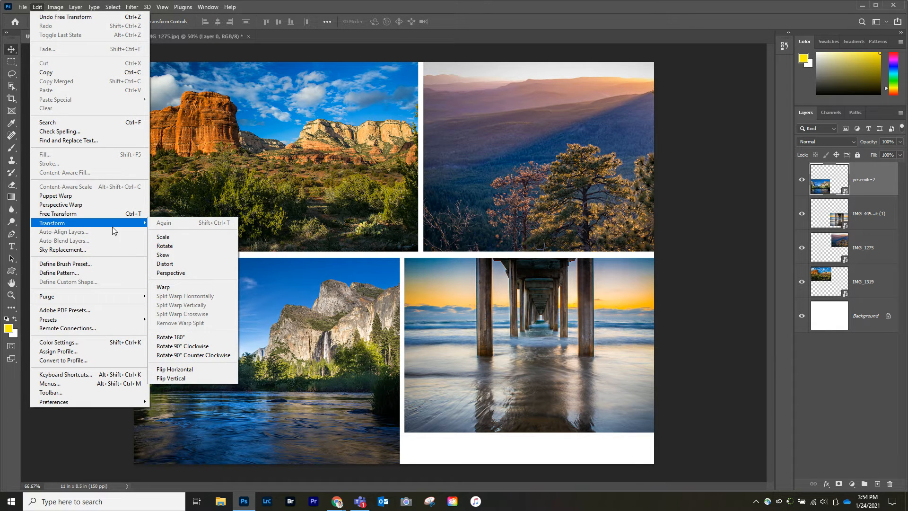
{"action": "left_click", "coordinate": [165, 237]}
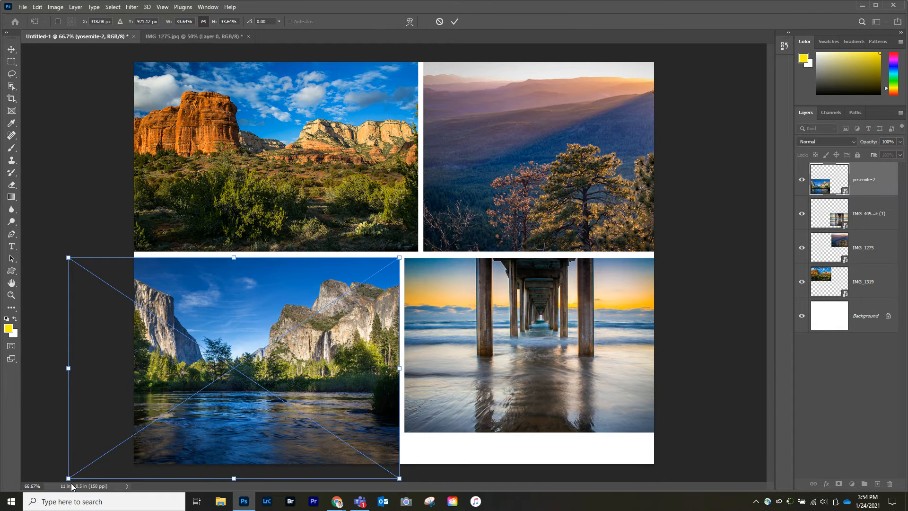
{"action": "left_click_drag", "start_coordinate": [68, 478], "coordinate": [137, 432]}
{"action": "key", "text": "Return"}
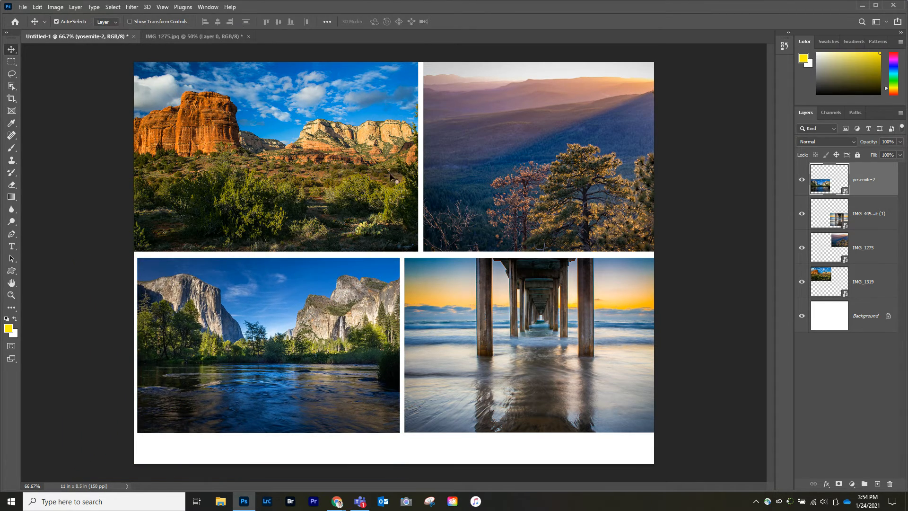
Scale the IMG_1319 red rock photo to about 21.3% with Free Transform, keeping its lower-right corner in place
{"action": "left_click", "coordinate": [292, 115]}
{"action": "left_click", "coordinate": [44, 9]}
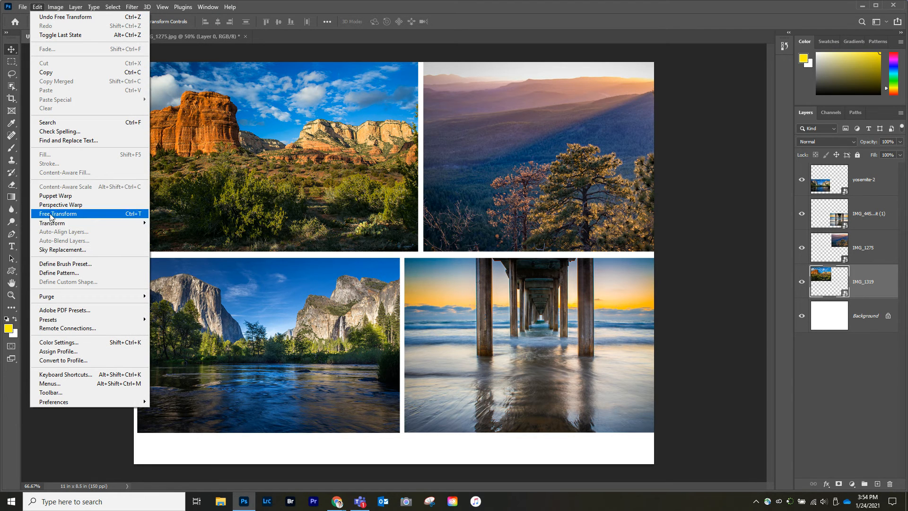
{"action": "left_click", "coordinate": [93, 216]}
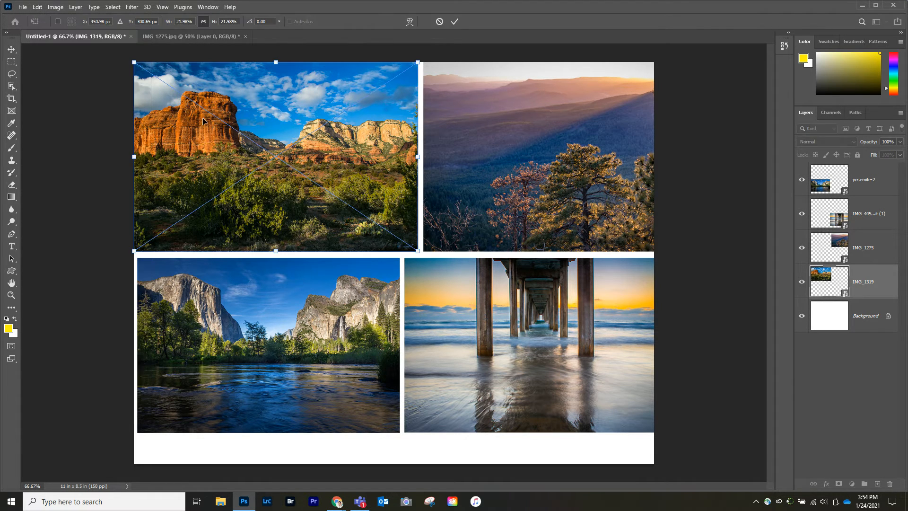
{"action": "left_click_drag", "start_coordinate": [133, 62], "coordinate": [143, 67]}
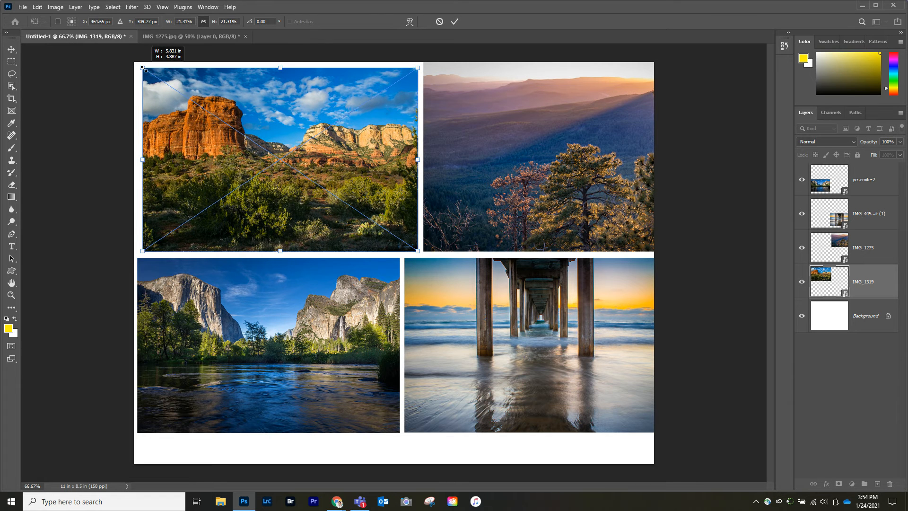
{"action": "key", "text": "Return"}
Scale the IMG_1275 photo down from its upper-right corner and shift both upper photos slightly left, keeping a narrow gap between them
{"action": "left_click", "coordinate": [561, 187]}
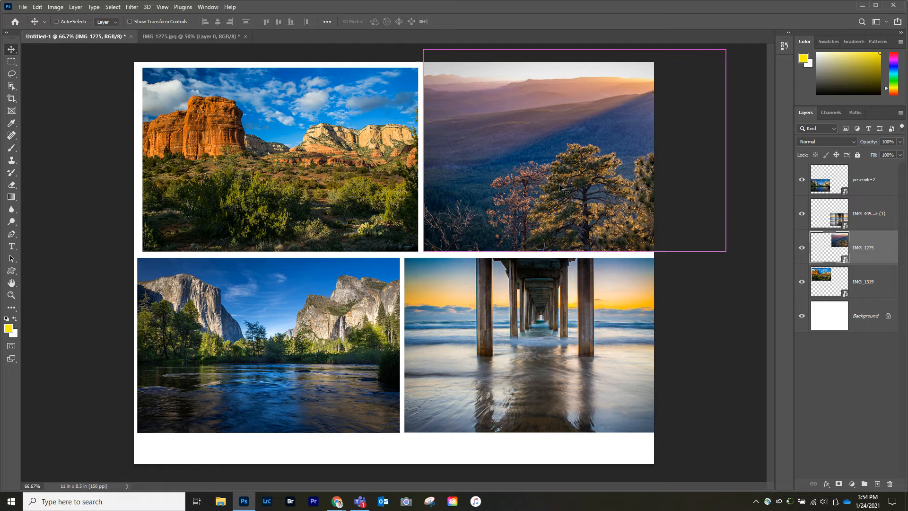
{"action": "key", "text": "ctrl+t"}
{"action": "left_click_drag", "start_coordinate": [726, 50], "coordinate": [648, 102]}
{"action": "key", "text": "Return"}
{"action": "left_click_drag", "start_coordinate": [351, 152], "coordinate": [341, 150]}
{"action": "left_click_drag", "start_coordinate": [438, 172], "coordinate": [443, 171]}
Scale the pier photo down slightly from its lower-right corner, leaving a narrow margin at the canvas's right edge
{"action": "left_click", "coordinate": [428, 291]}
{"action": "key", "text": "ctrl+t"}
{"action": "left_click_drag", "start_coordinate": [666, 432], "coordinate": [648, 422]}
{"action": "key", "text": "Return"}
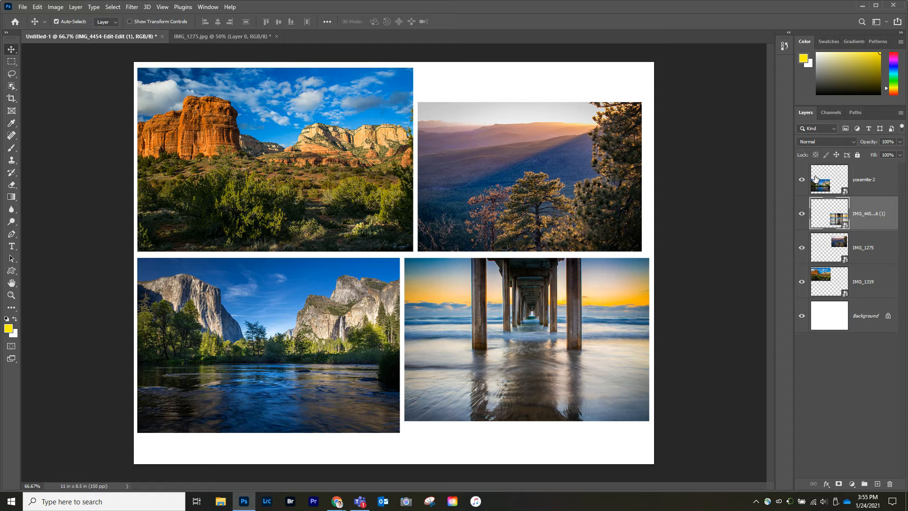
Flatten the collage into a single background layer
{"action": "left_click", "coordinate": [75, 7]}
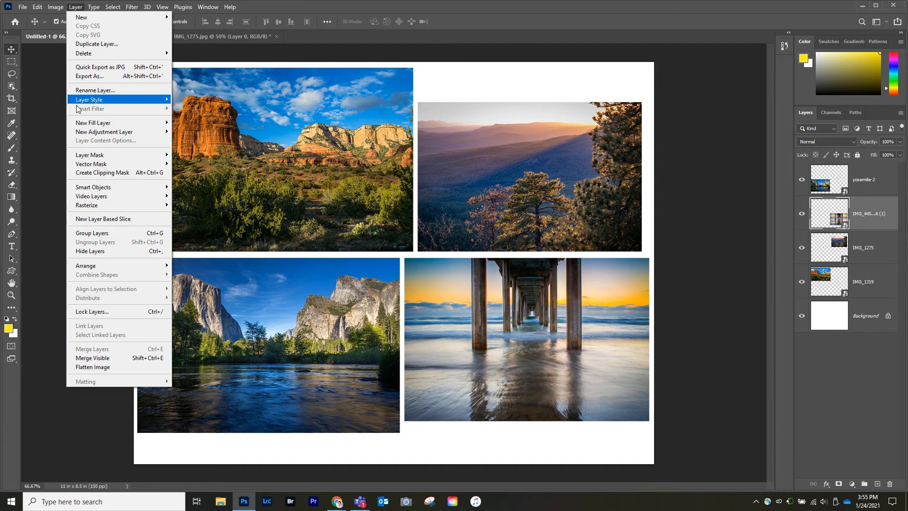
{"action": "left_click", "coordinate": [86, 367]}
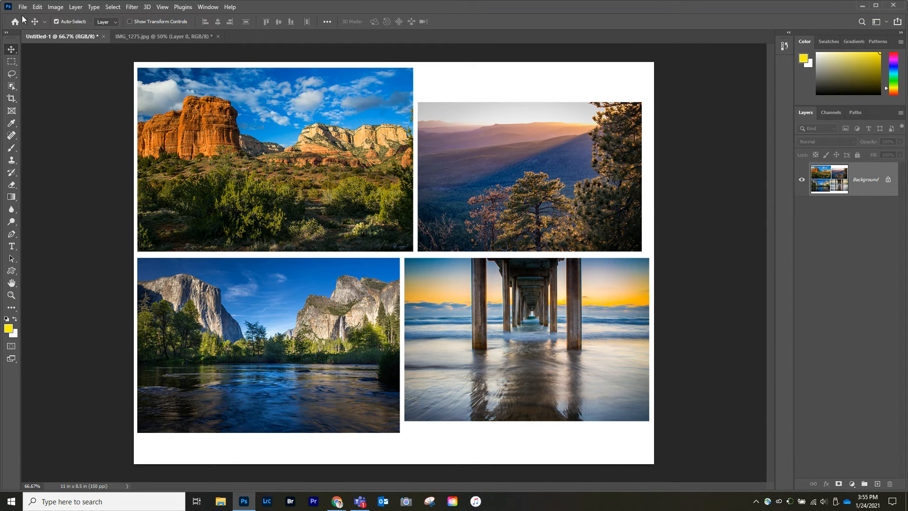
Open Save As for the flattened collage and choose JPEG (*.JPG;*.JPEG;*.JPE) as the file format
{"action": "left_click", "coordinate": [22, 8]}
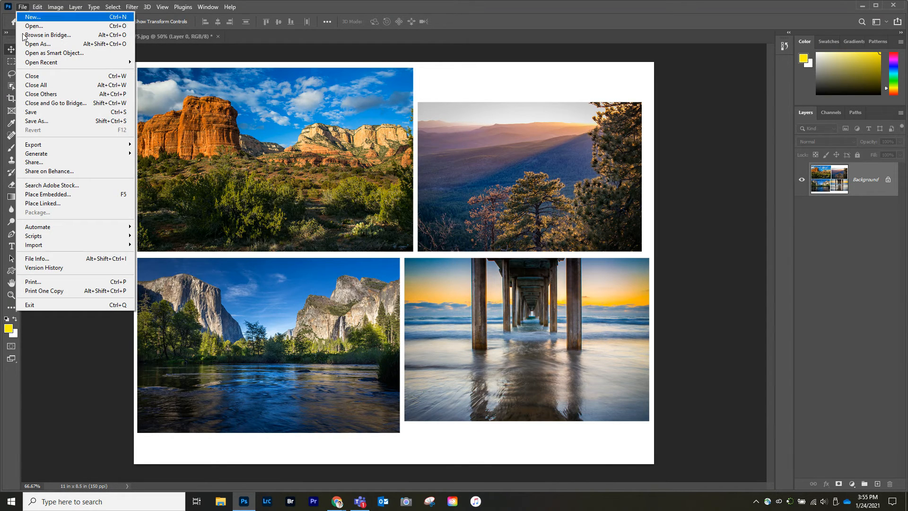
{"action": "left_click", "coordinate": [38, 120]}
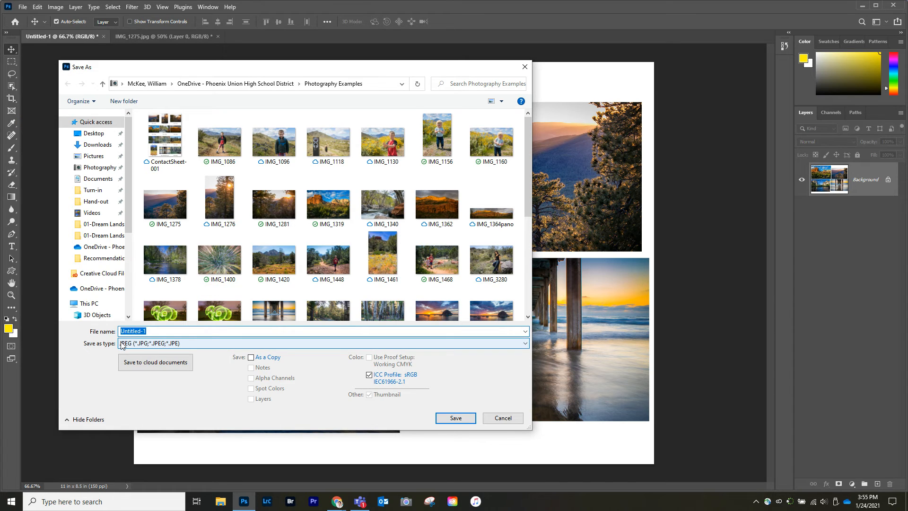
{"action": "left_click", "coordinate": [179, 348]}
{"action": "left_click", "coordinate": [145, 356]}
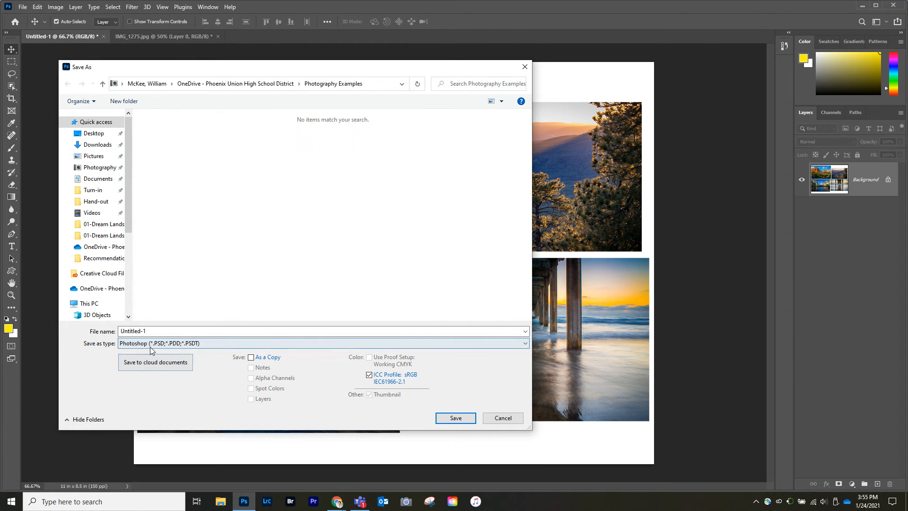
{"action": "left_click", "coordinate": [141, 347]}
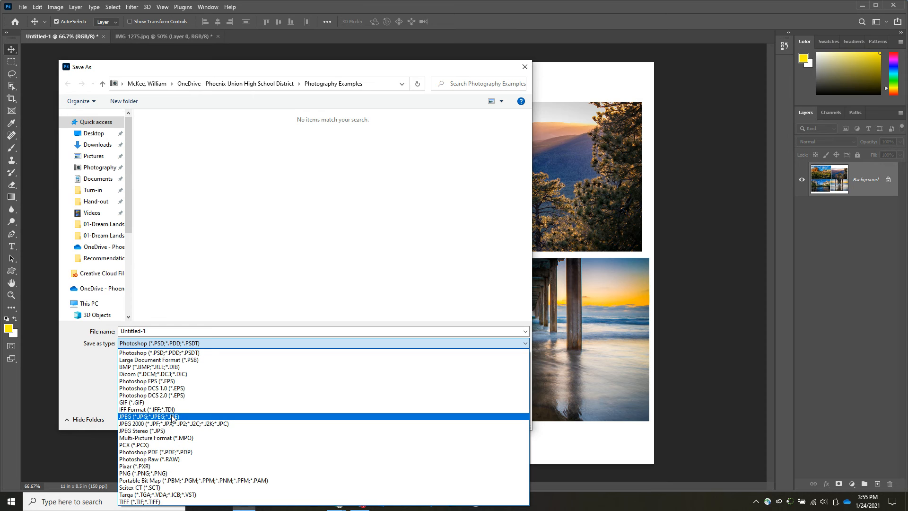
{"action": "left_click", "coordinate": [134, 419]}
Name the file collage and save it as a JPEG in the Downloads folder
{"action": "left_click", "coordinate": [155, 331]}
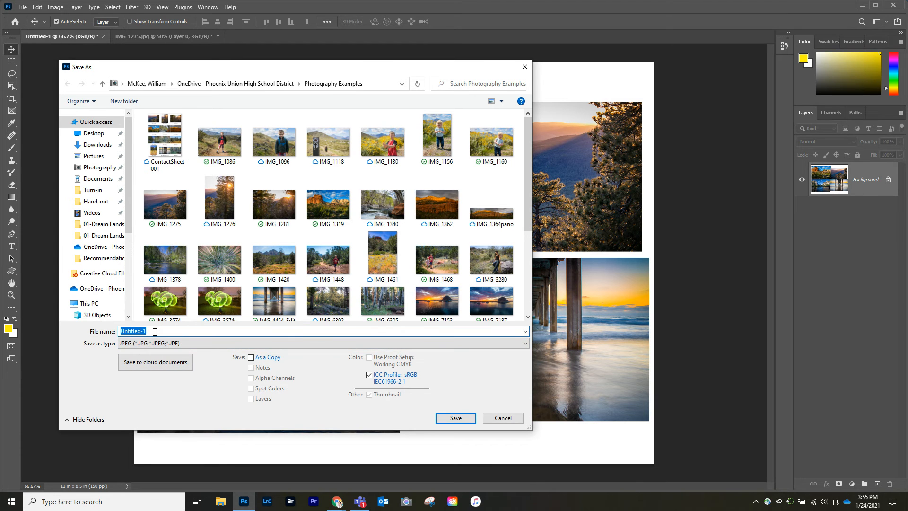
{"action": "type", "text": "coll"}
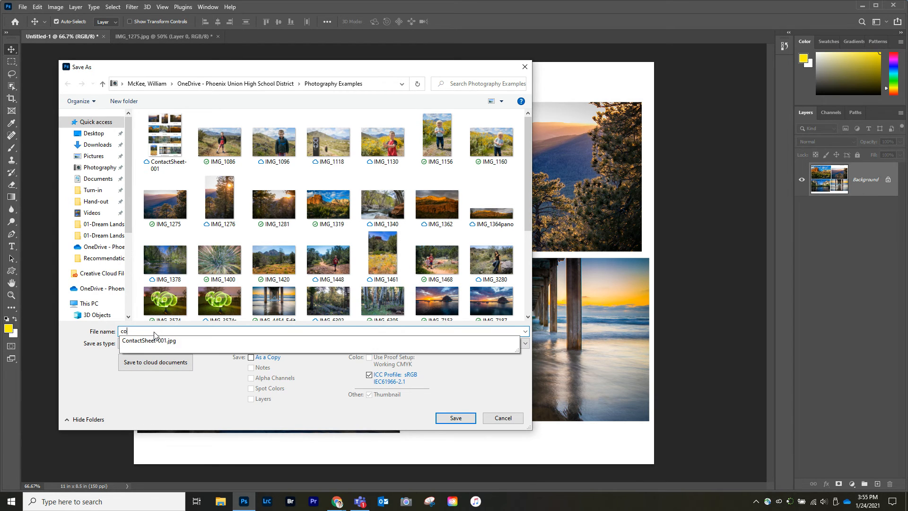
{"action": "key", "text": "BackSpace"}
{"action": "key", "text": "BackSpace"}
{"action": "type", "text": "lla"}
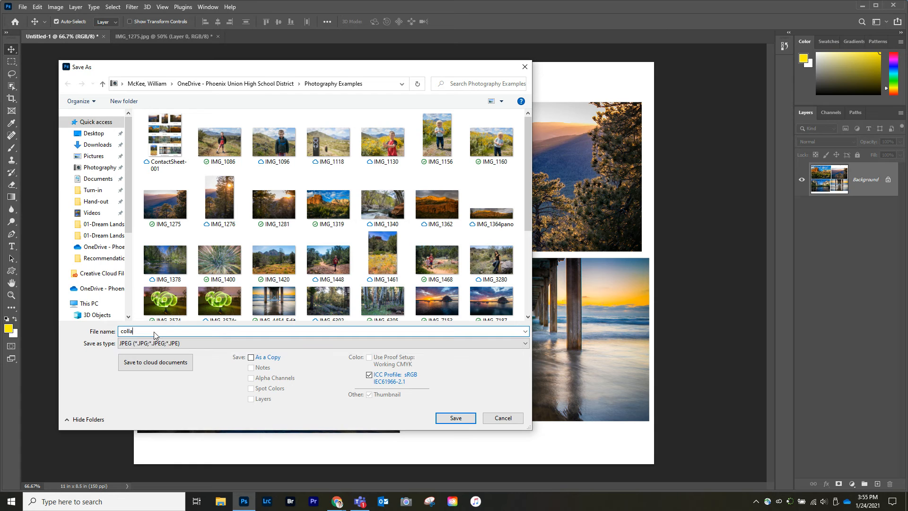
{"action": "type", "text": "ge"}
{"action": "left_click", "coordinate": [124, 148]}
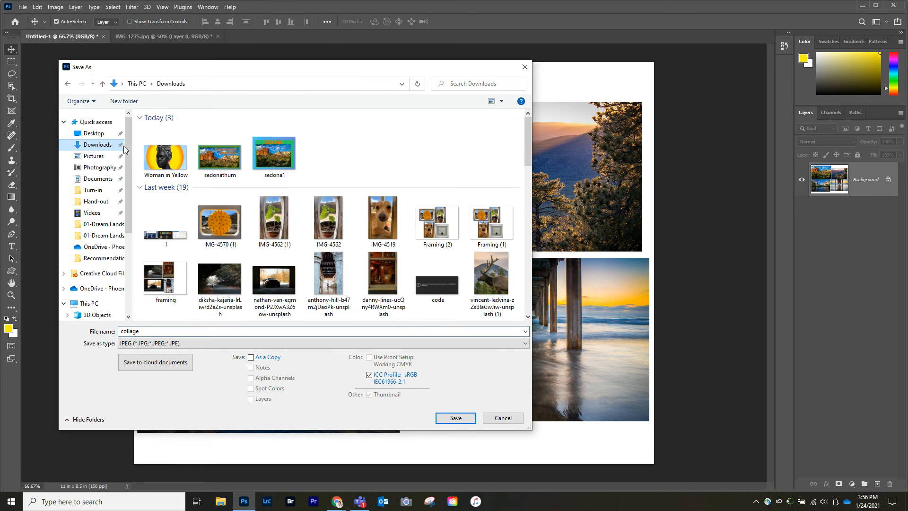
{"action": "left_click", "coordinate": [456, 420]}
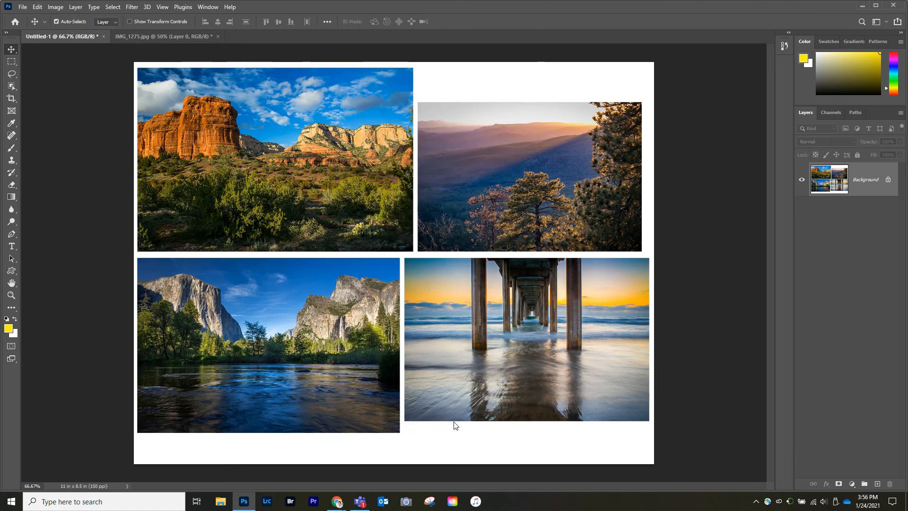
{"action": "left_click", "coordinate": [505, 125]}
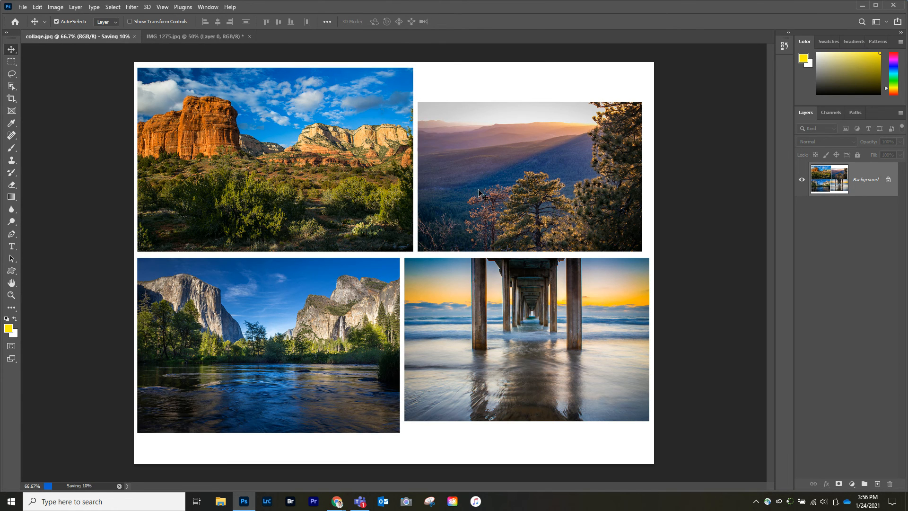